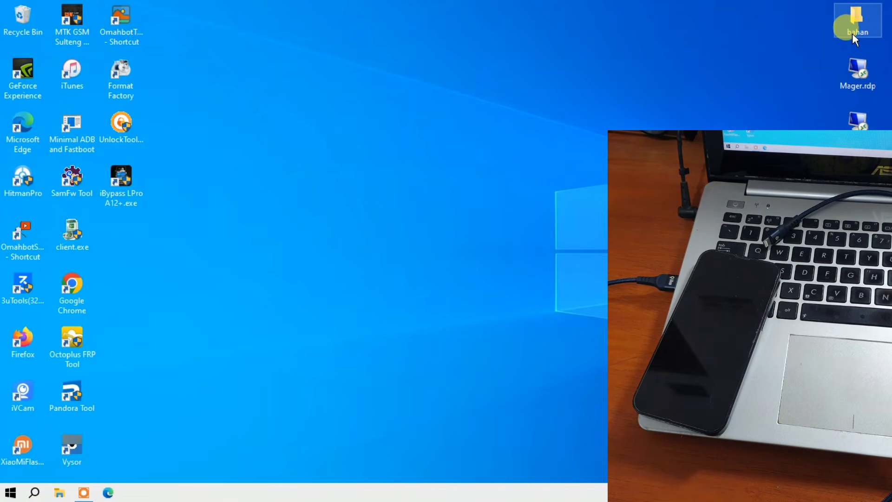
Step: Open the bahan folder on the desktop, select the iPhone14,5_18.0_22A3354_Restore.ipsw file and move the folder window aside
double_click(853, 32)
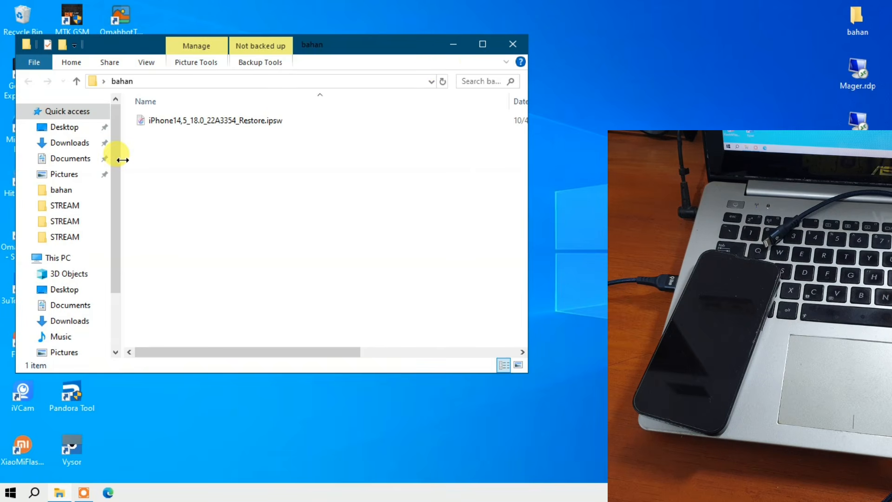
left_click_drag(122, 160, 51, 161)
left_click(119, 122)
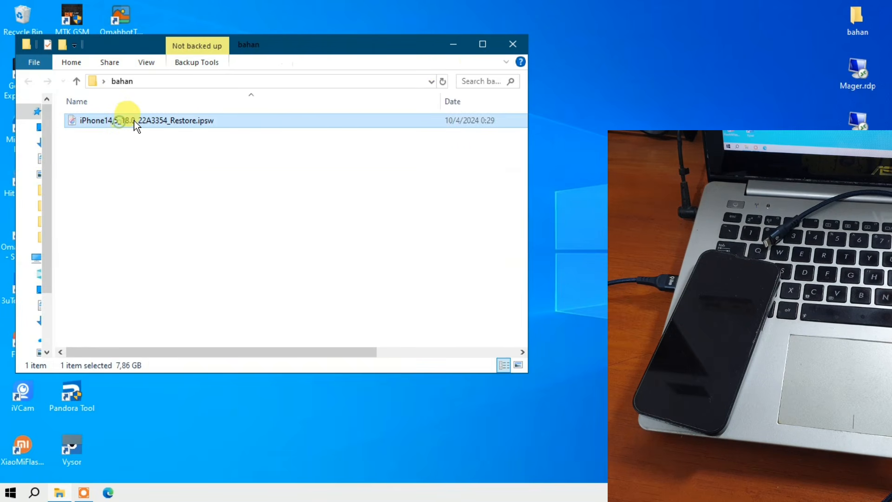
left_click_drag(118, 47, 641, 14)
left_click(325, 88)
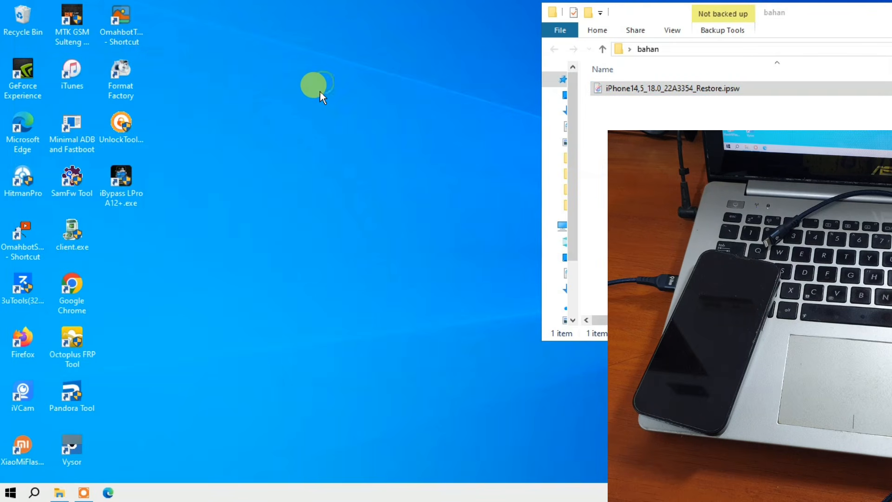
Step: Launch 3uTools and arrange its window side by side with the bahan folder window
double_click(22, 288)
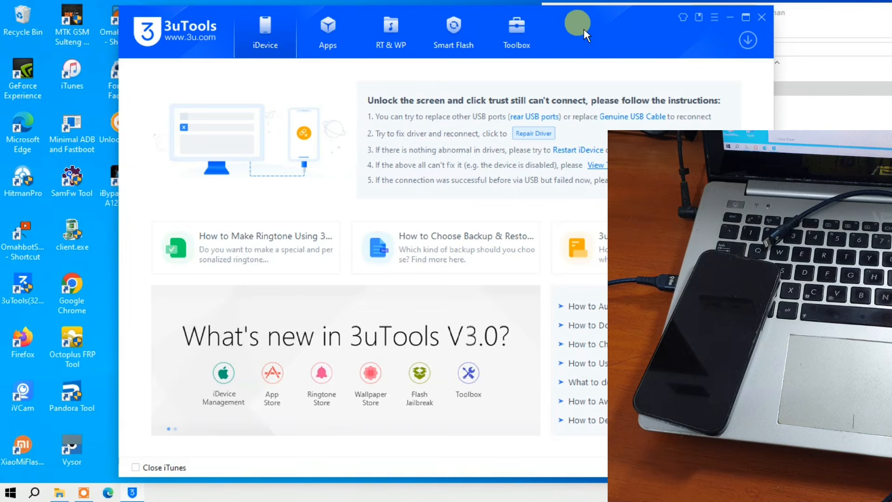
left_click_drag(584, 29, 491, 62)
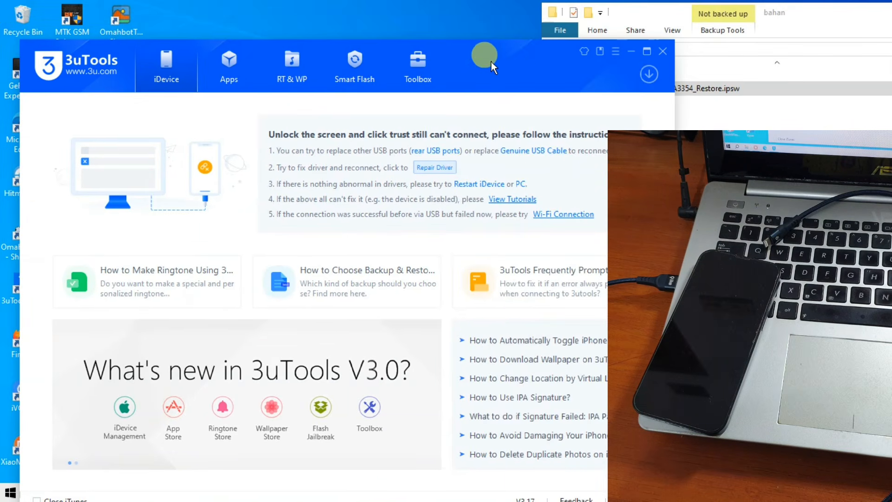
left_click(683, 14)
left_click_drag(625, 10, 743, 21)
left_click(414, 69)
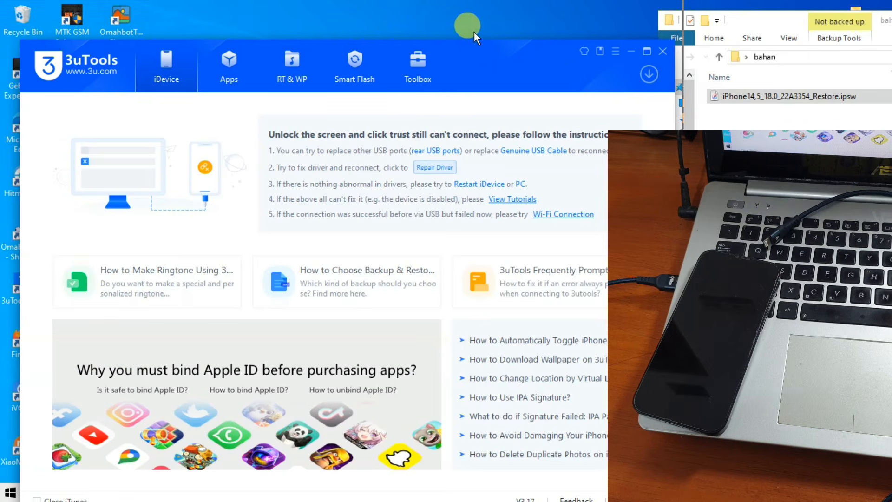
left_click_drag(474, 32, 474, 32)
left_click_drag(767, 23, 776, 19)
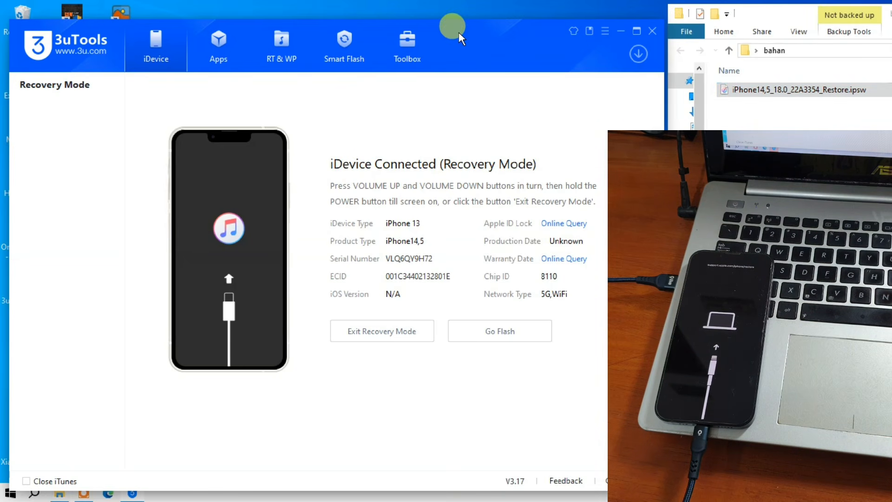
left_click_drag(458, 32, 414, 38)
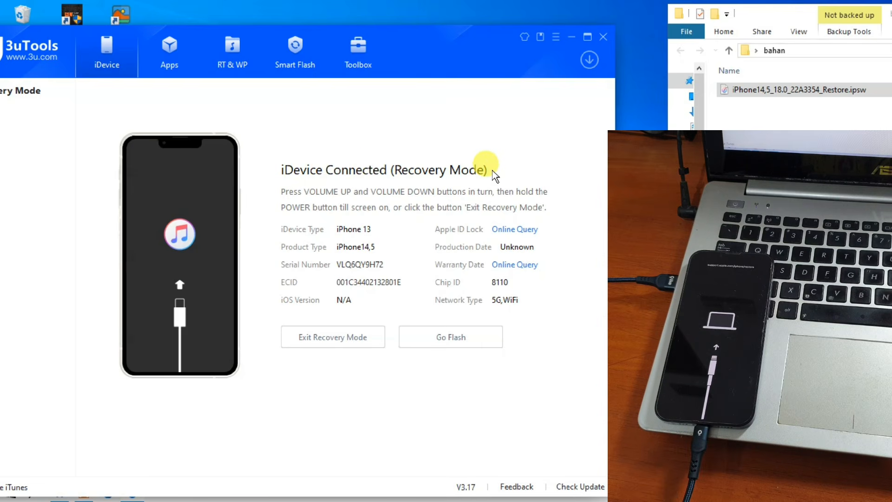
left_click_drag(803, 17, 752, 12)
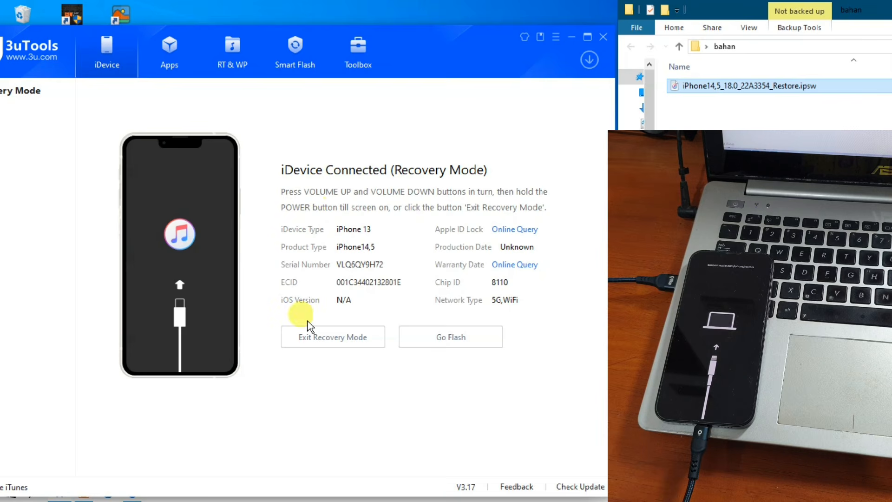
Step: Go to the flashing page for the connected iPhone 13 and delete the imported 18.0 firmware entry, keeping the local file
left_click(437, 343)
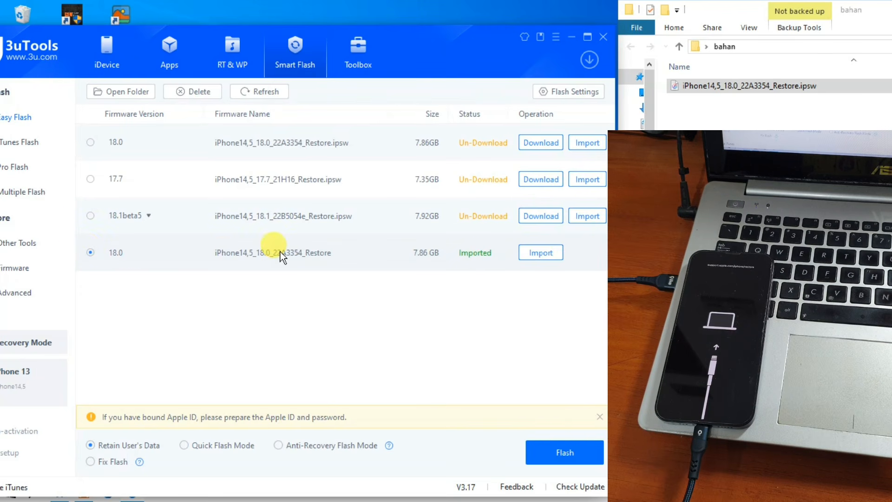
left_click(192, 93)
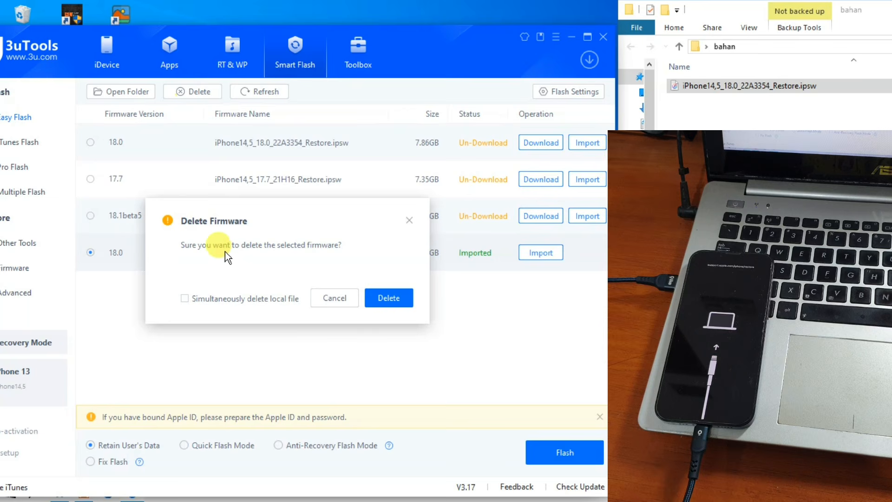
left_click(377, 299)
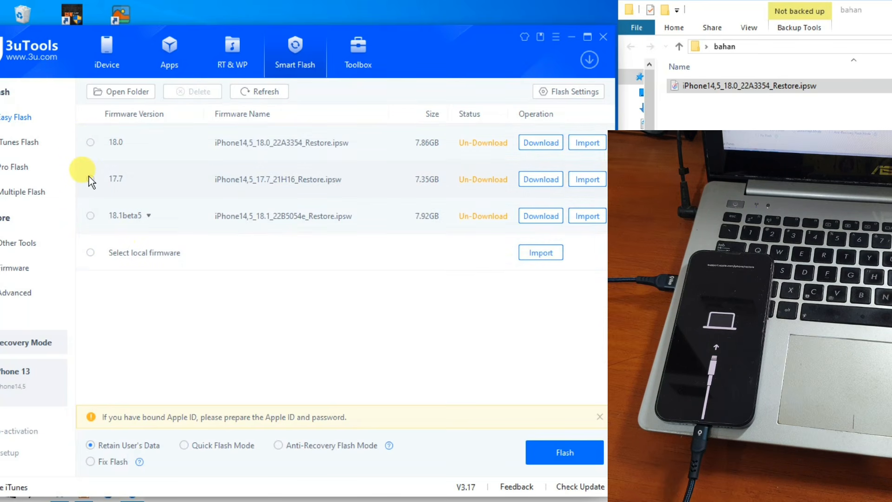
Step: Select the 18.0 firmware in the online list and its matching file in the bahan folder
left_click(91, 219)
left_click(90, 143)
left_click(91, 143)
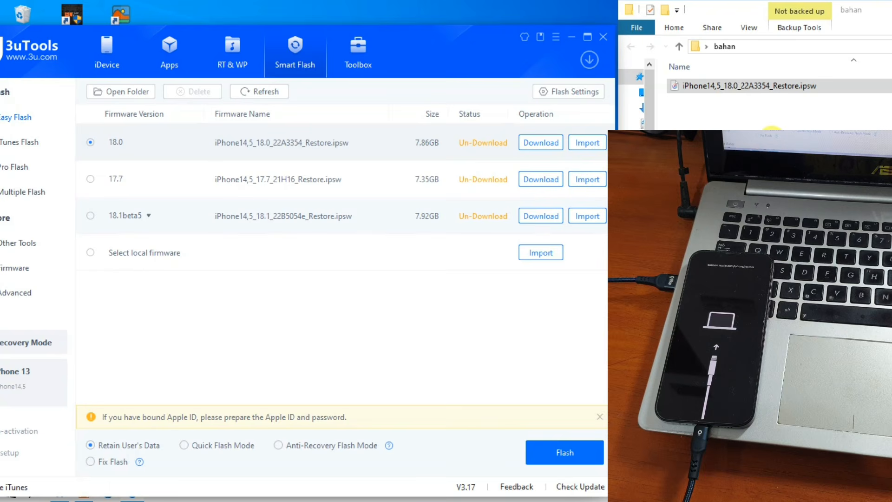
left_click(730, 89)
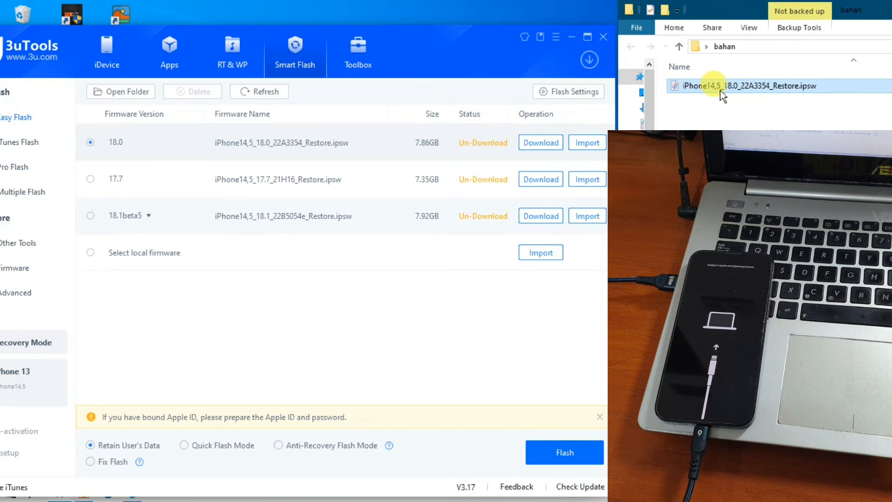
Step: Import iPhone14,5_18.0_22A3354_Restore.ipsw from the bahan folder on the Desktop as the local firmware
left_click(91, 253)
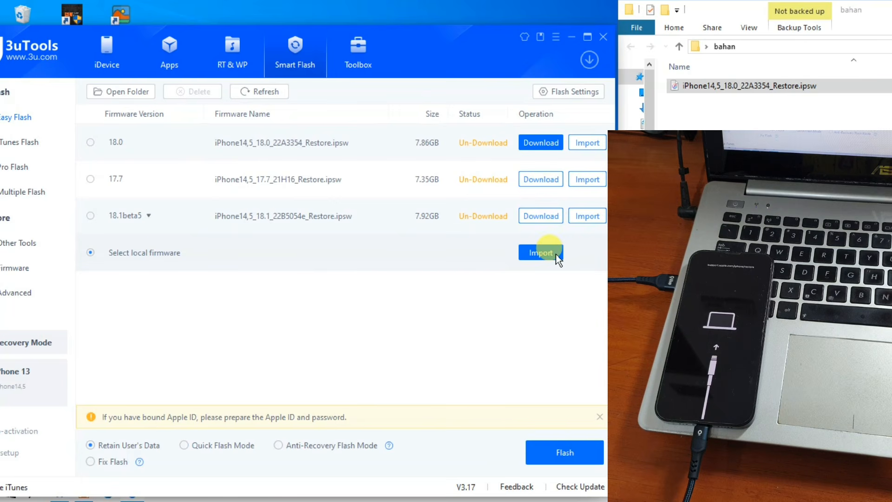
left_click(532, 260)
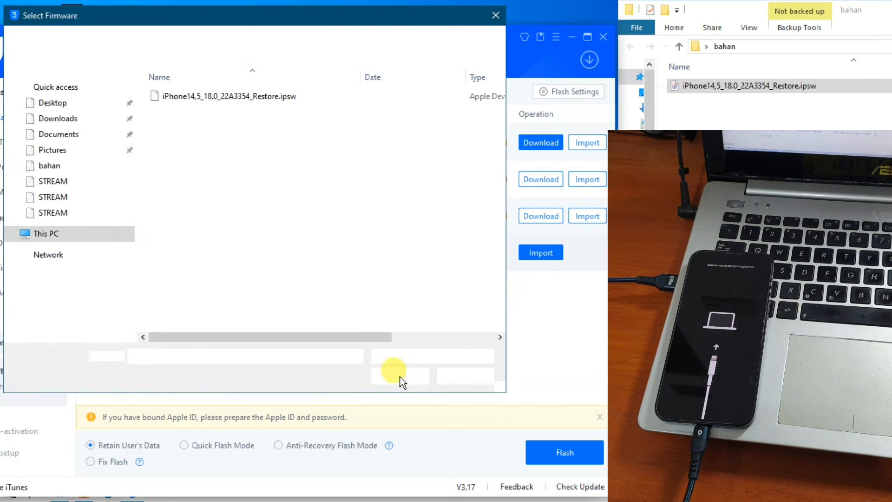
scroll(45, 213, "up", 2)
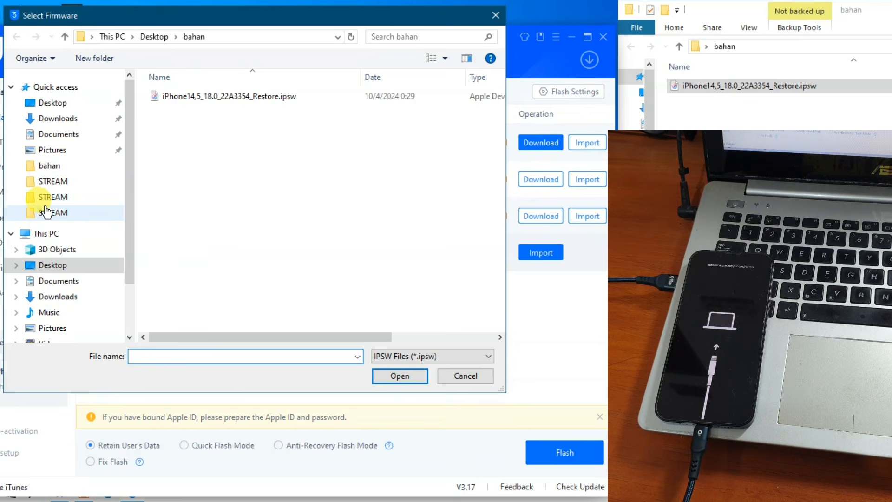
left_click(52, 106)
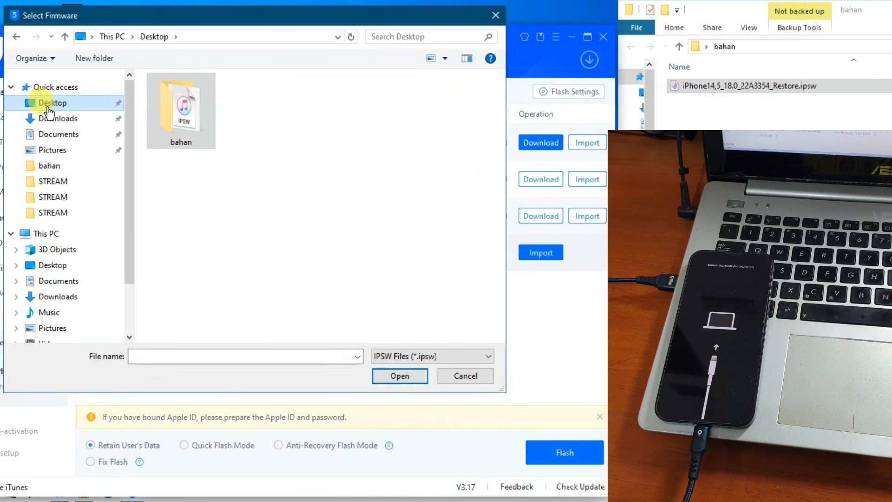
double_click(181, 111)
left_click(222, 98)
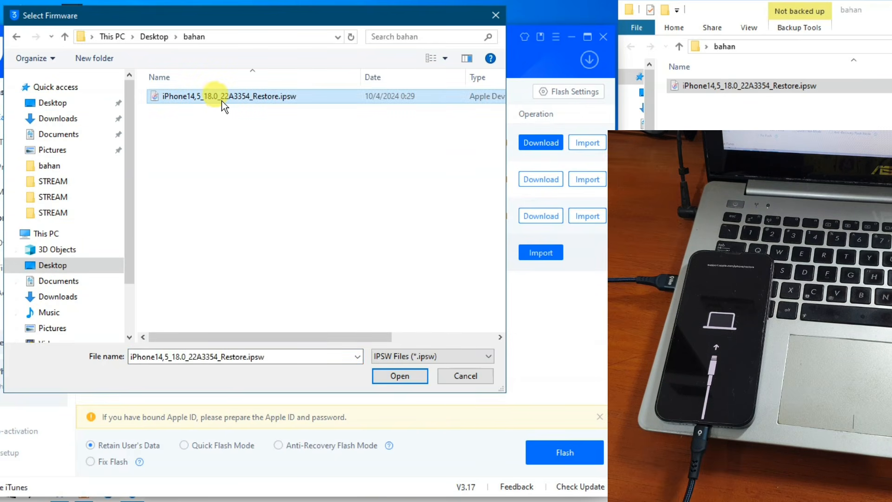
left_click(402, 386)
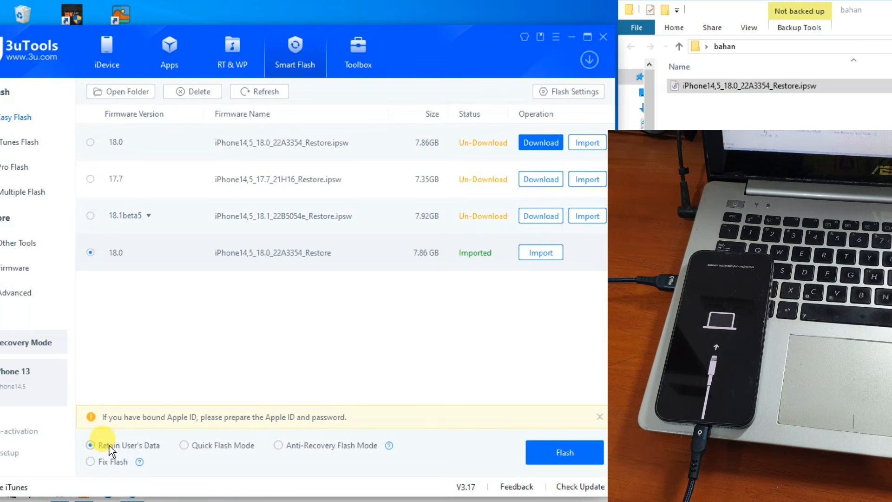
Step: Try to flash the iPhone 13 with the imported 18.0 firmware in Retain User's Data mode, and return to the device overview
mouse_move(110, 446)
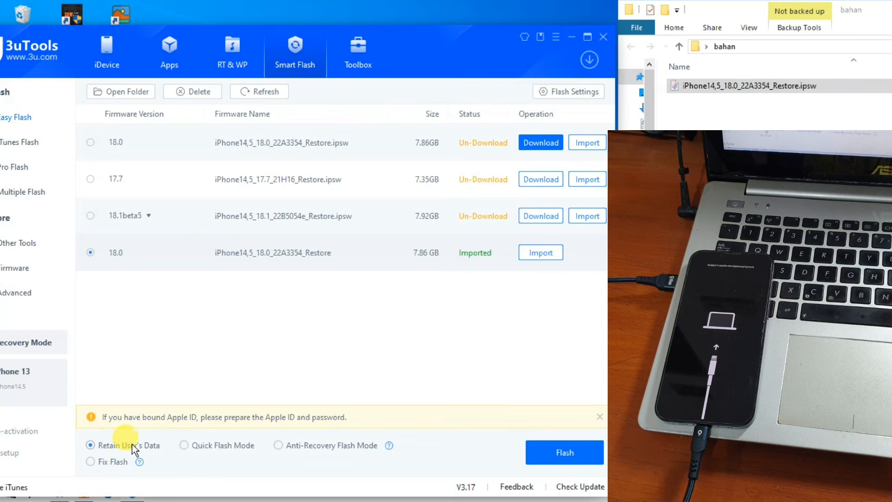
left_click(552, 452)
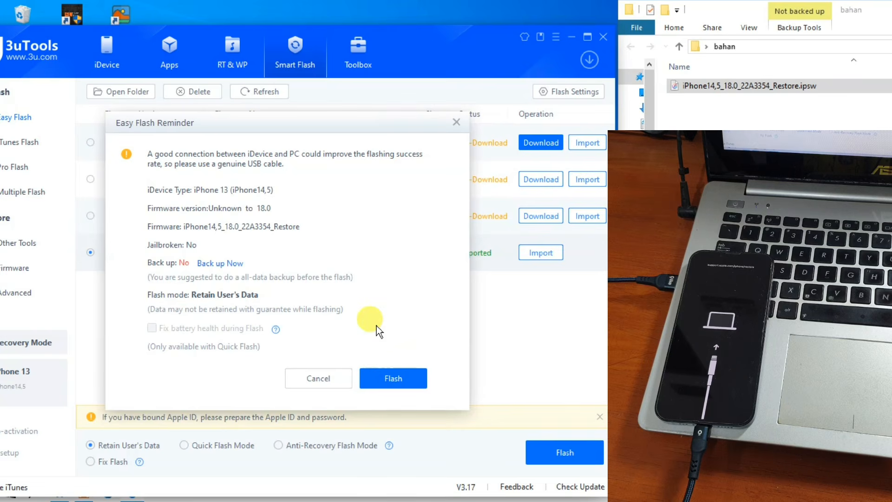
left_click(378, 374)
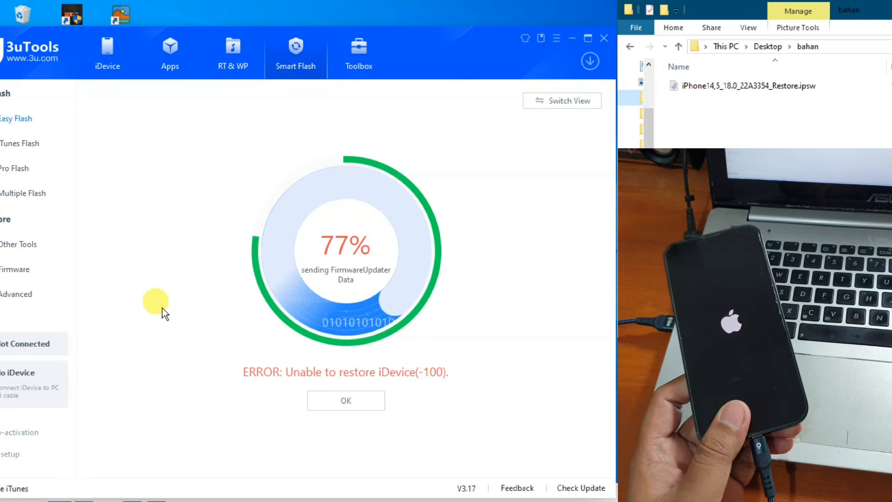
left_click(333, 403)
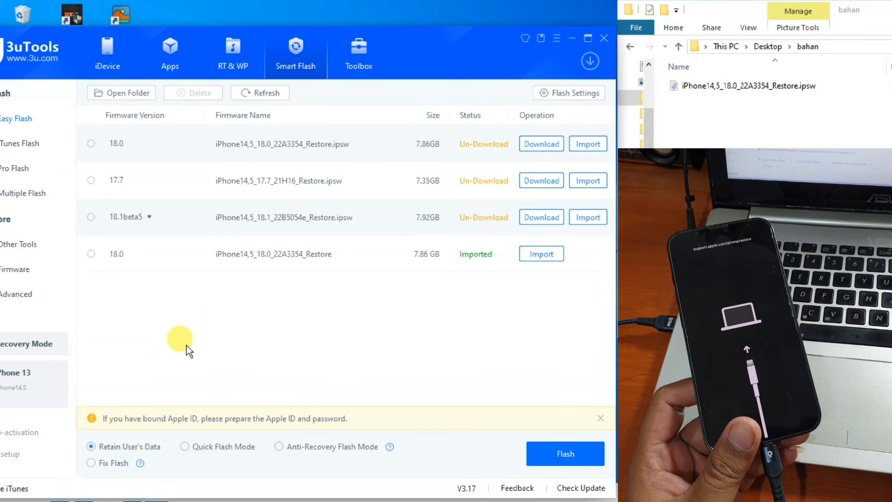
left_click(112, 57)
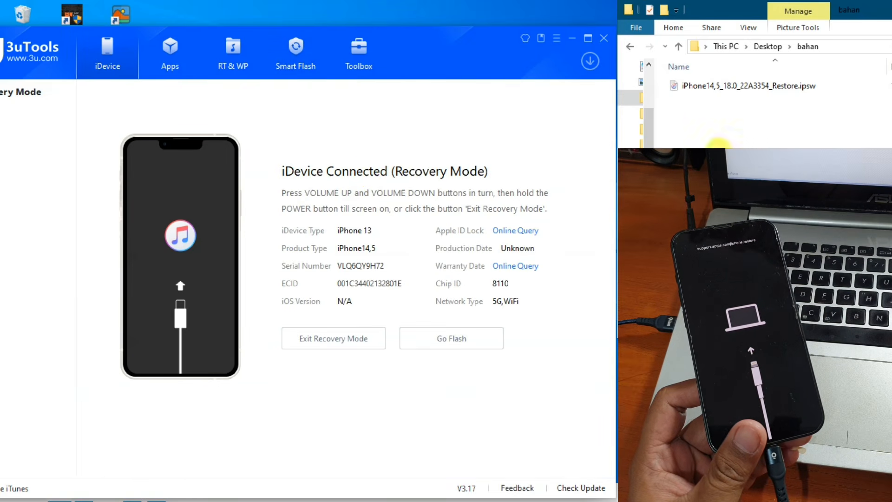
Step: Open the Downloads folder in the file window and narrow its navigation pane to show the folder contents
left_click_drag(649, 114, 750, 119)
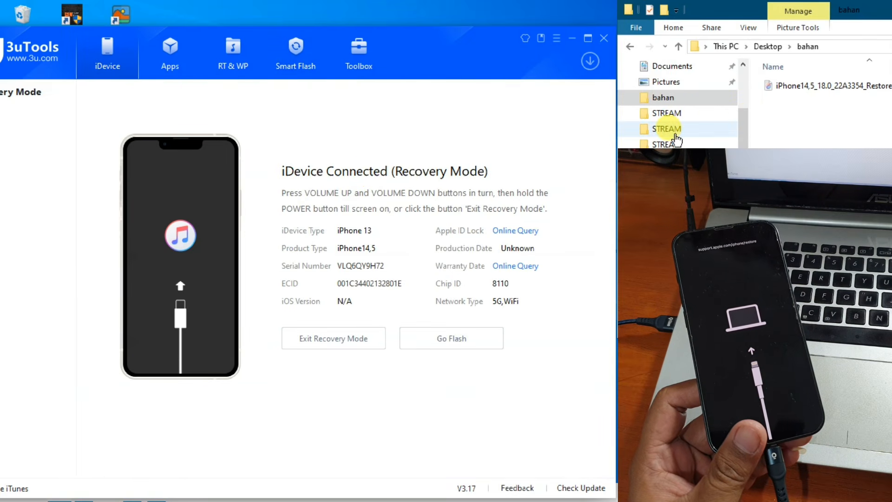
scroll(672, 121, "up", 3)
left_click(674, 110)
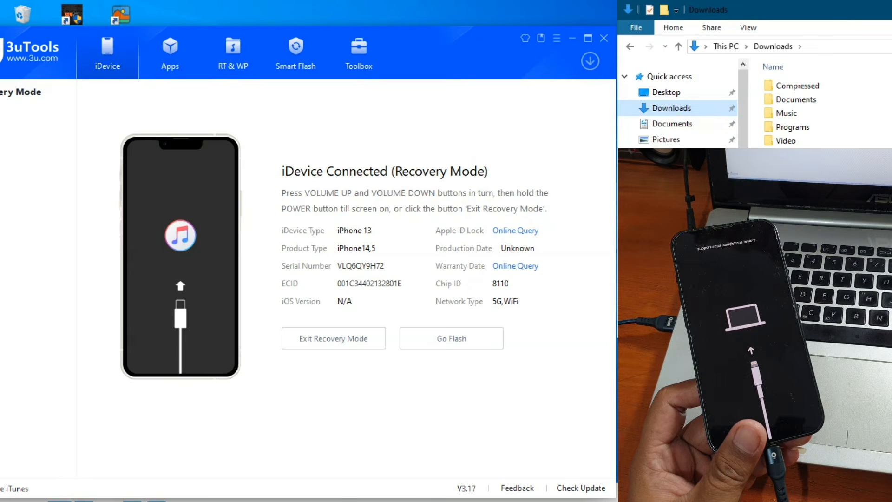
left_click_drag(748, 116, 676, 116)
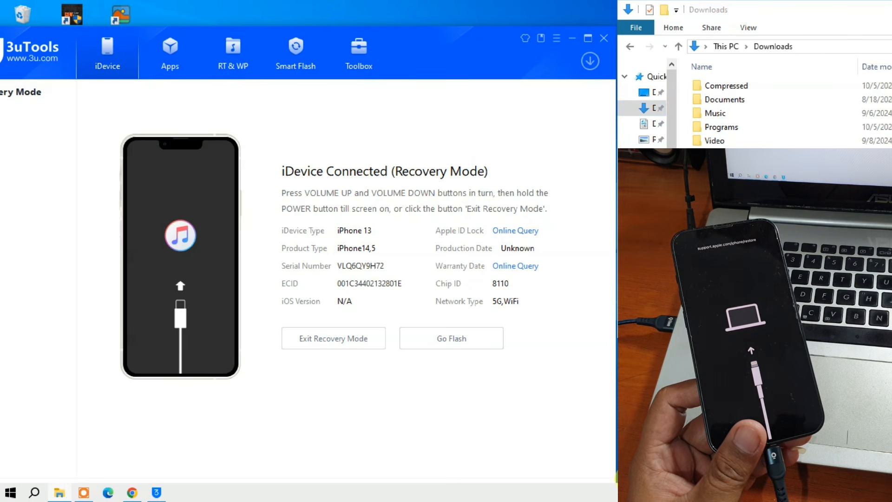
Step: Switch to Chrome to check the download history and the ipsw.me page for iOS 18.0.1 (22A3370), and minimize the browser
left_click(129, 492)
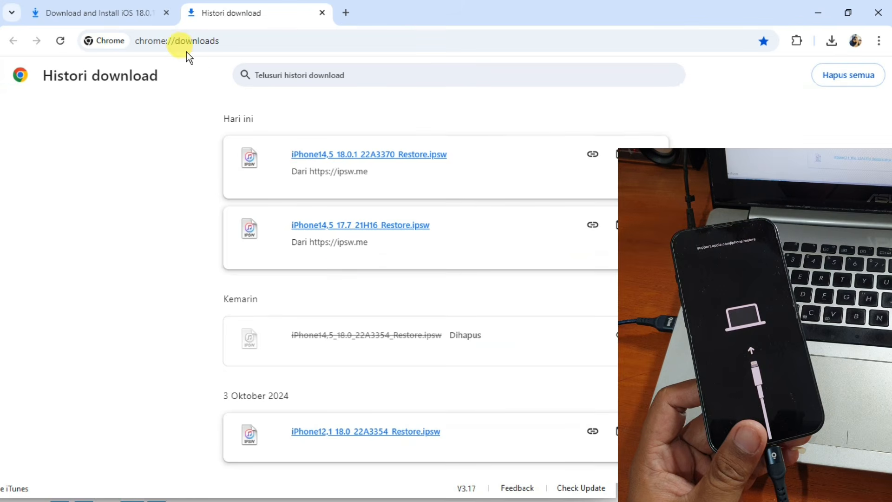
left_click(133, 13)
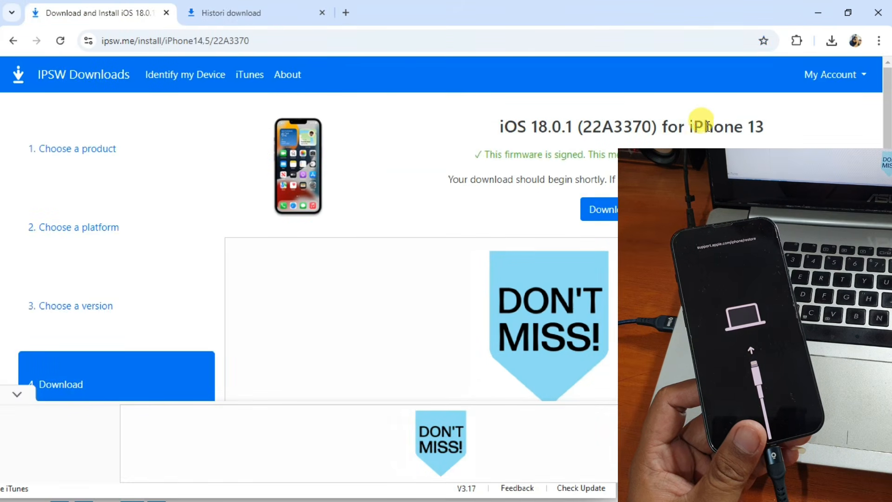
left_click(818, 12)
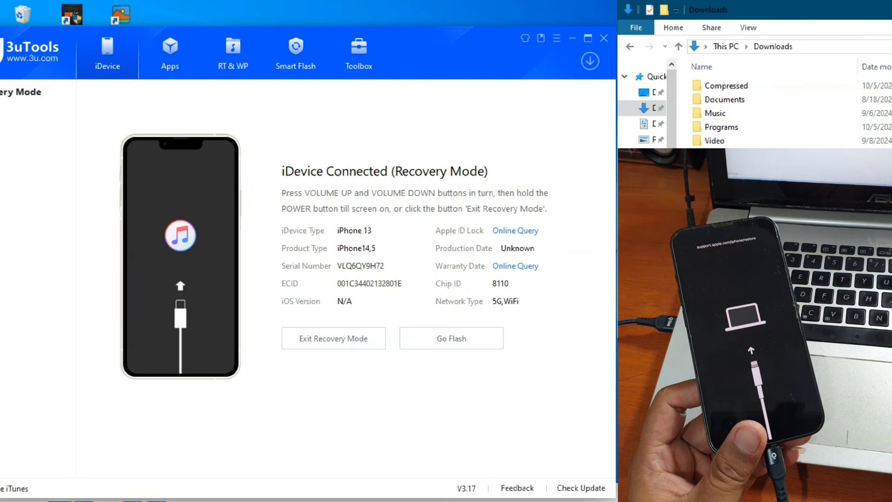
Step: Move iPhone14,5_17.7_21H16_Restore.ipsw and iPhone14,5_18.0.1_22A3370_Restore.ipsw from Downloads into the bahan folder on the Desktop
right_click(753, 168)
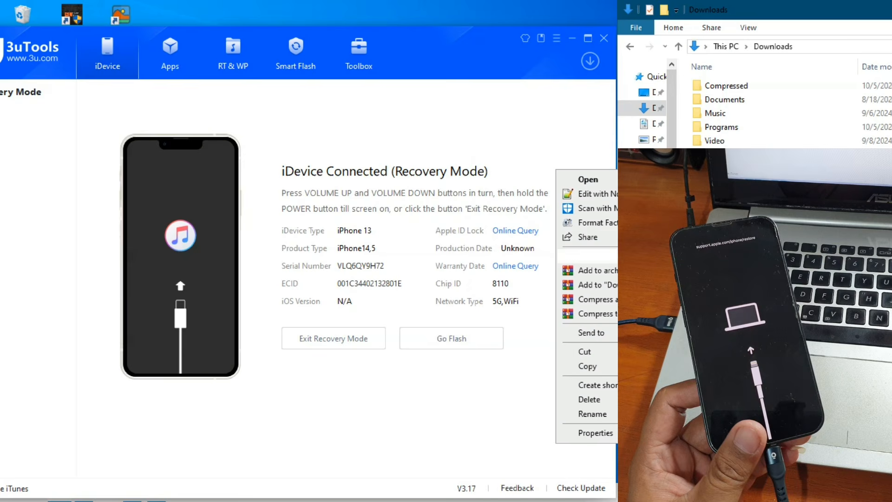
left_click(609, 351)
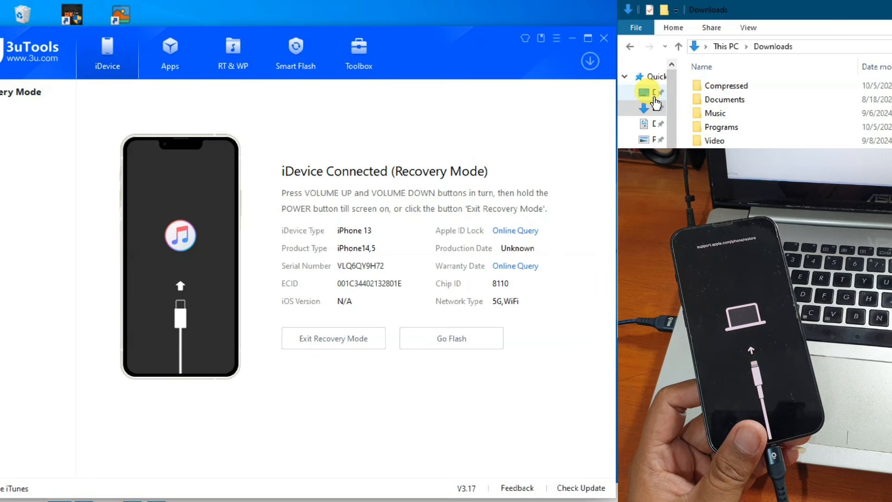
left_click(645, 93)
double_click(727, 97)
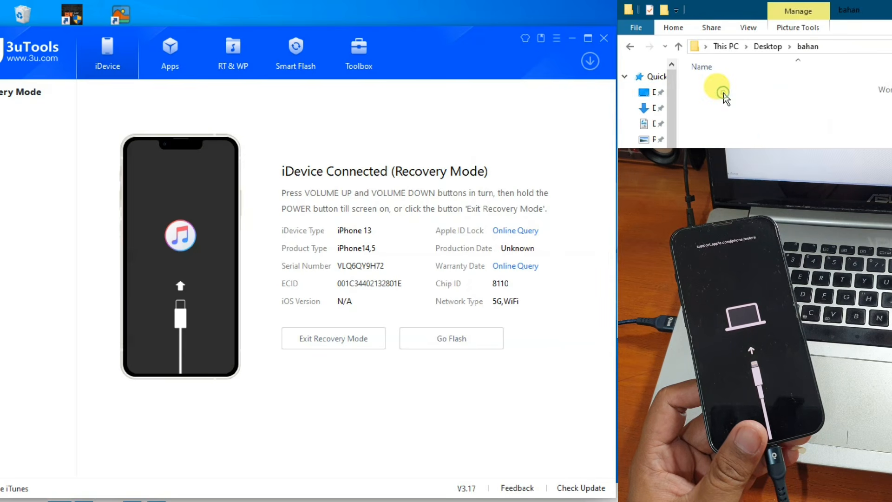
left_click(678, 32)
left_click(706, 58)
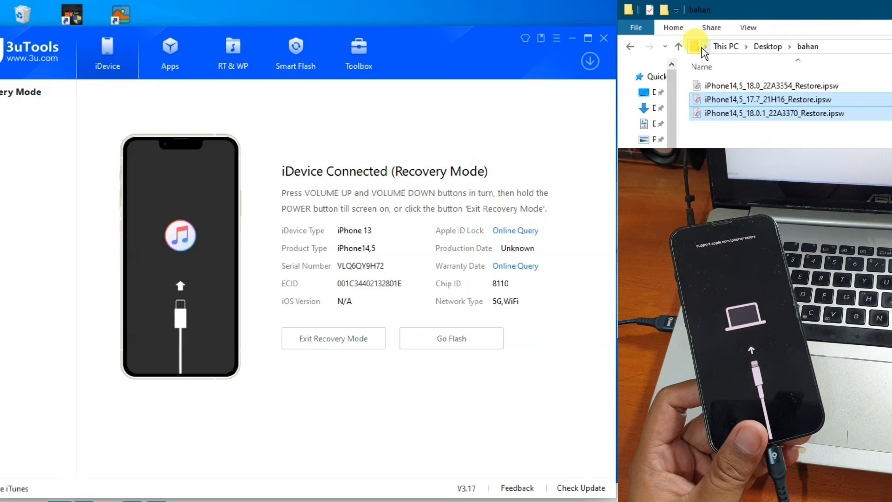
left_click(761, 140)
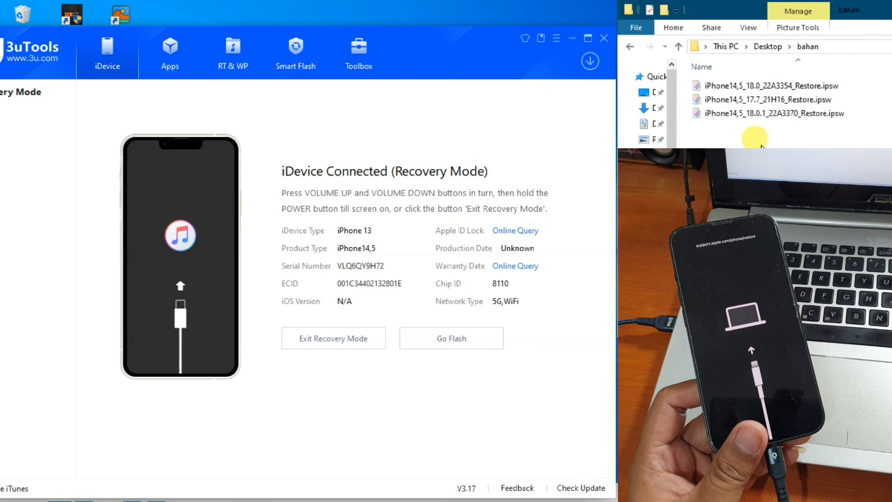
left_click(738, 117)
left_click(754, 101)
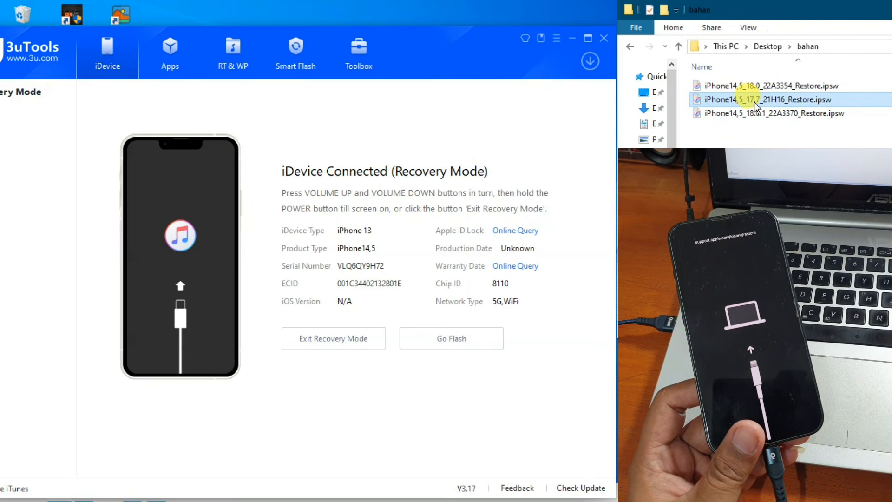
left_click(750, 113)
left_click(742, 101)
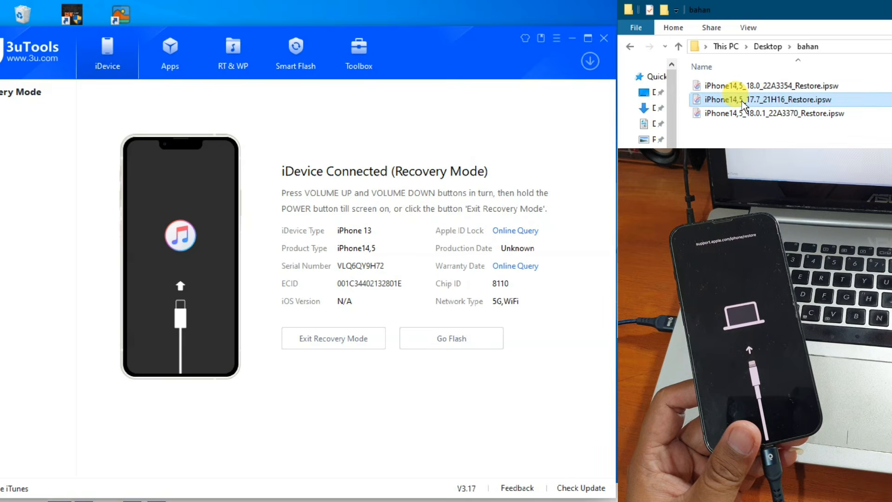
left_click(729, 132)
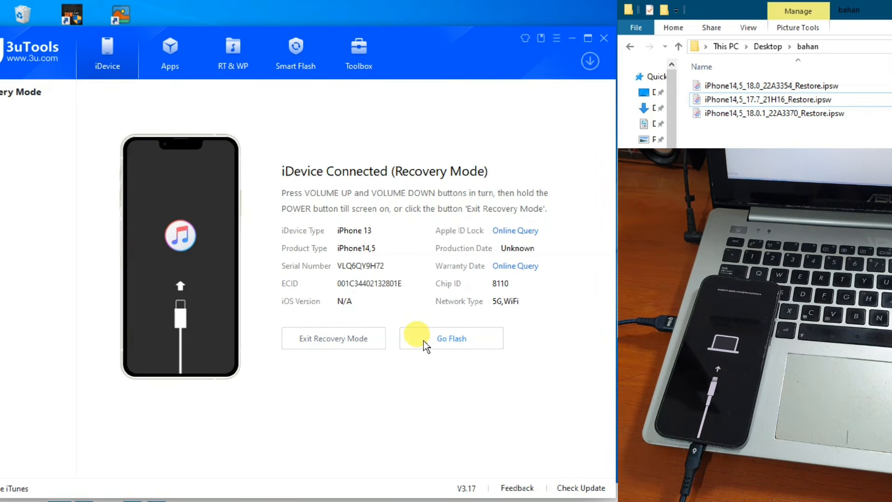
Step: Start an iTunes Flash of the iPhone 13 with the imported 18.0.1 firmware iPhone14,5_18.0.1_22A3370_Restore in Retain User's Data mode
left_click(441, 339)
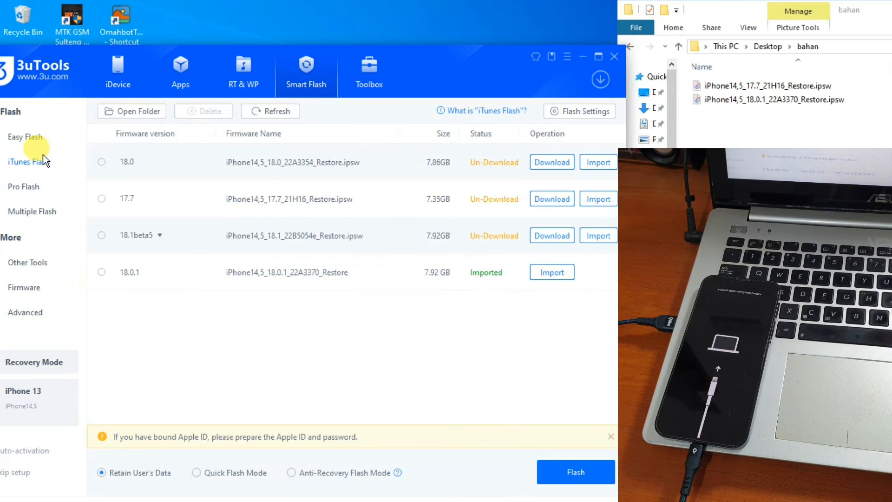
left_click(102, 272)
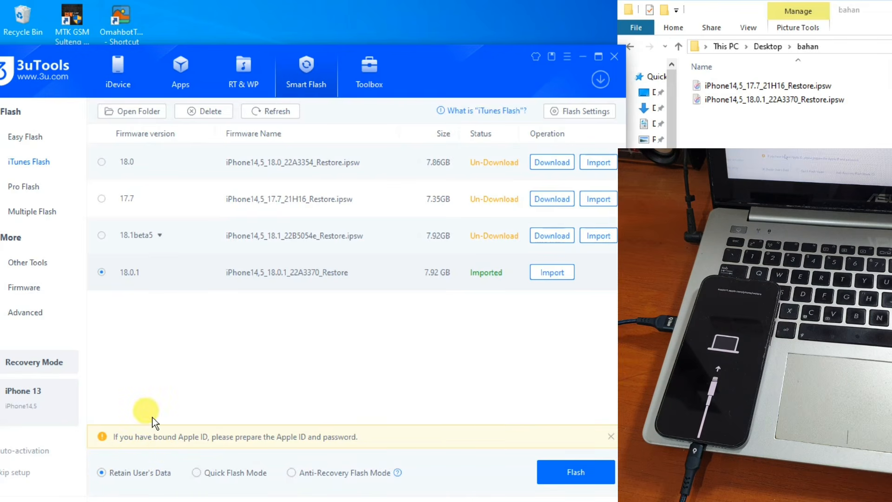
left_click(576, 472)
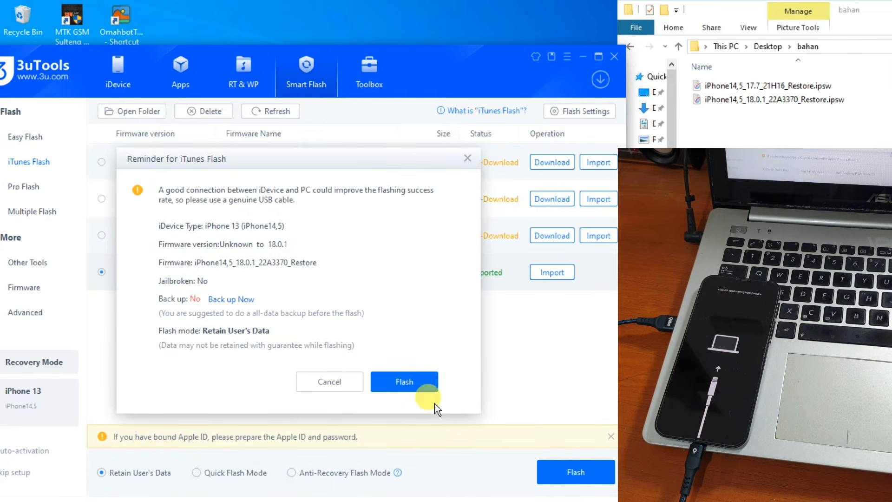
left_click(430, 388)
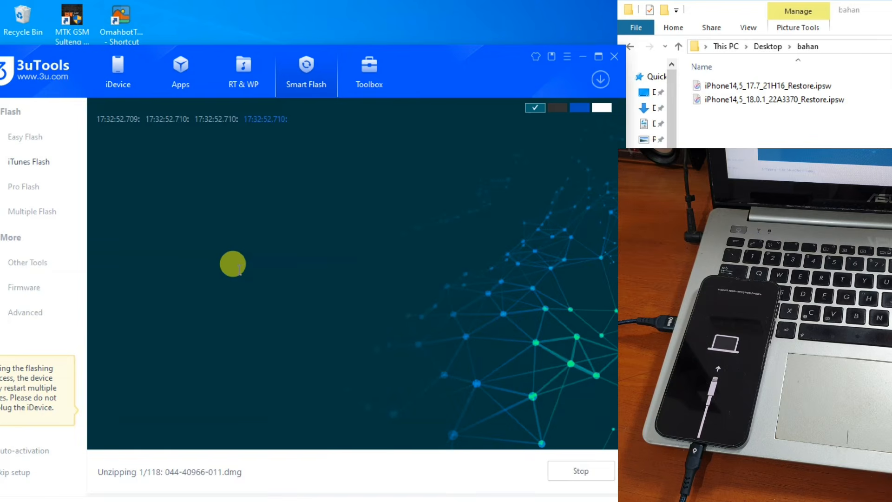